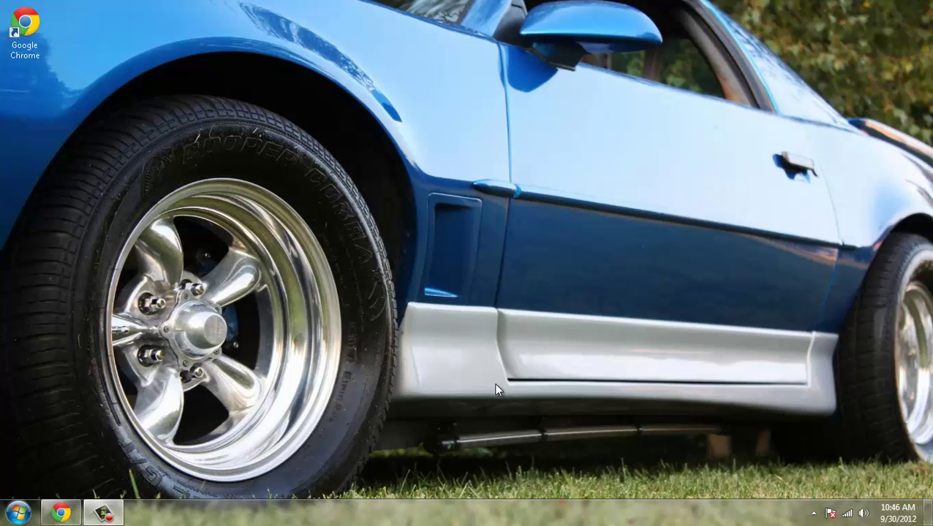
Open the Computer view and switch between Windows (C:) and Local Disk (D:) to compare them
{"action": "left_click", "coordinate": [17, 513]}
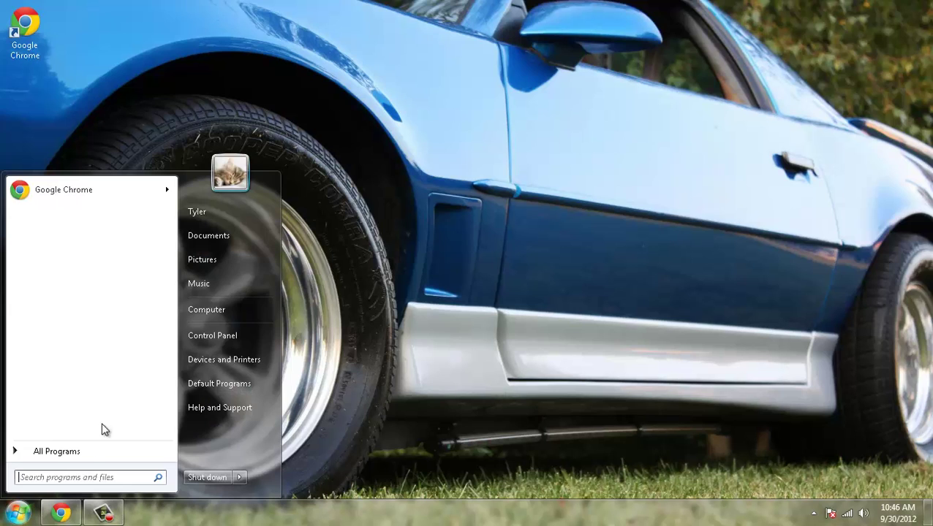
{"action": "left_click", "coordinate": [199, 310]}
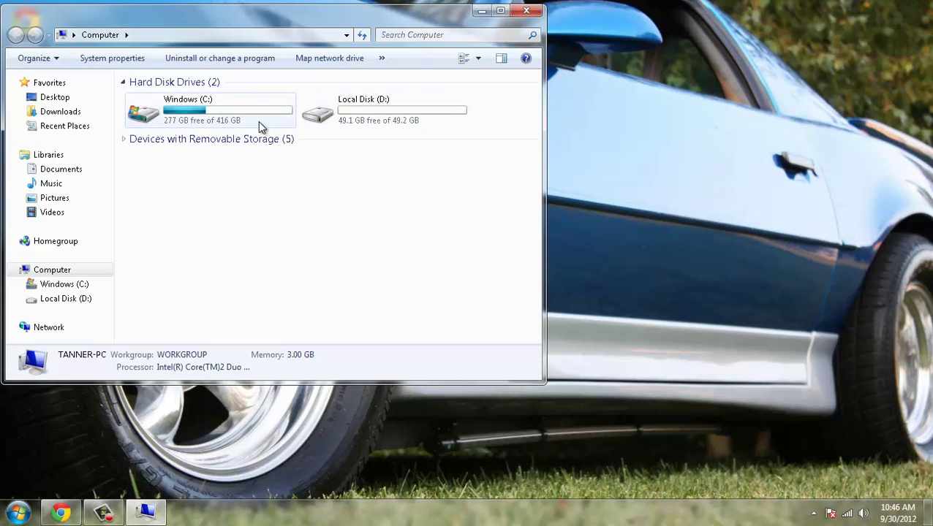
{"action": "left_click", "coordinate": [258, 117]}
{"action": "left_click", "coordinate": [325, 117]}
{"action": "left_click", "coordinate": [241, 113]}
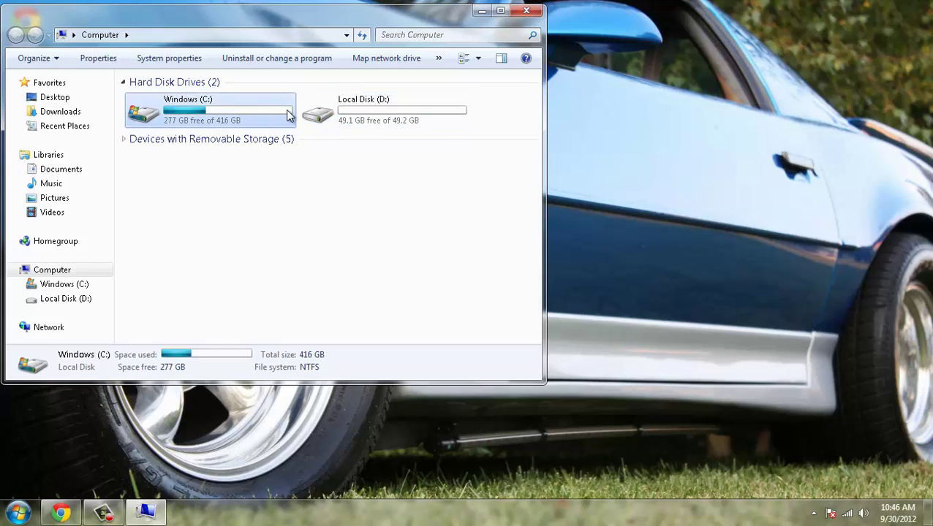
{"action": "left_click", "coordinate": [315, 115]}
{"action": "left_click", "coordinate": [264, 117]}
{"action": "left_click", "coordinate": [324, 117]}
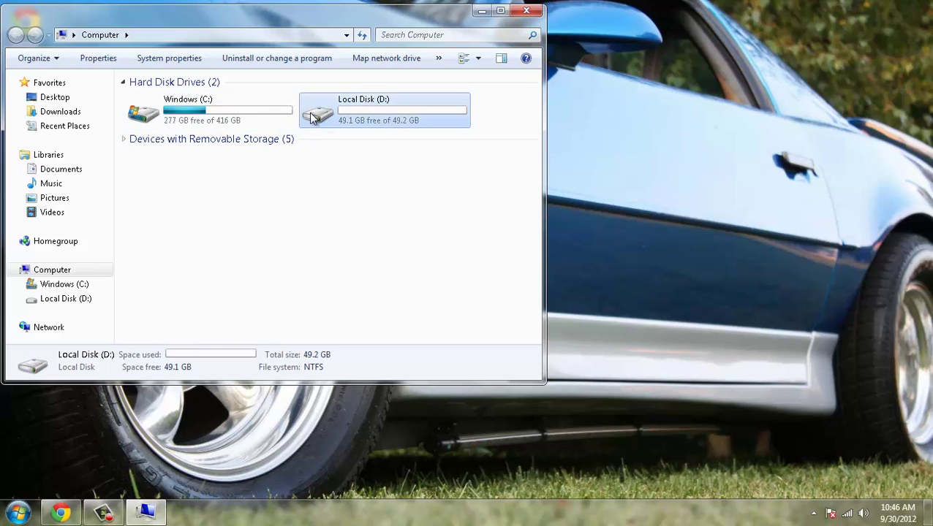
{"action": "left_click", "coordinate": [271, 120]}
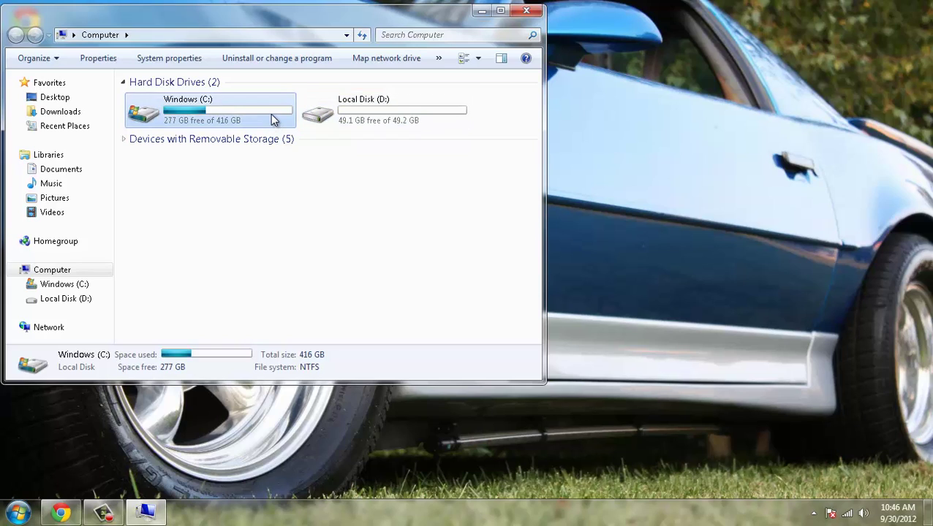
Inspect Local Disk (D:), showing 49.1 GB free, and glance at its context options
{"action": "left_click", "coordinate": [321, 115]}
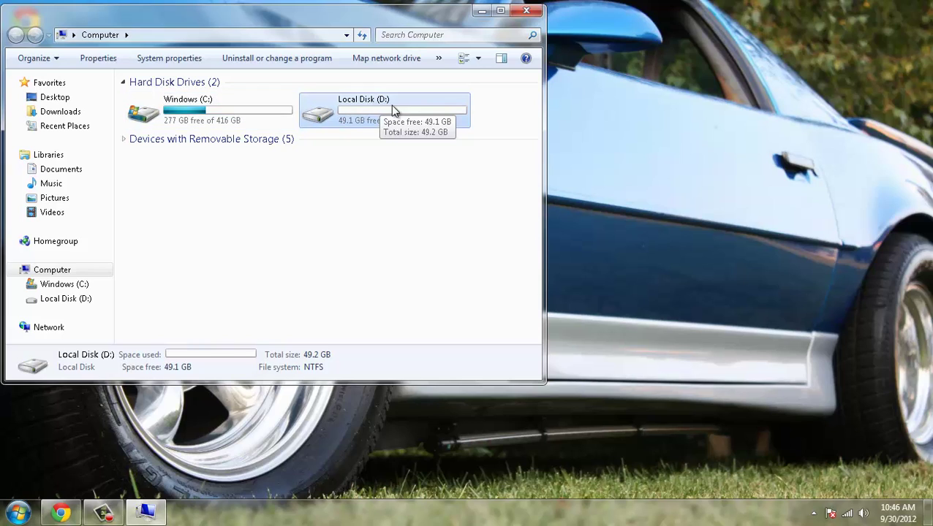
{"action": "left_click", "coordinate": [366, 157]}
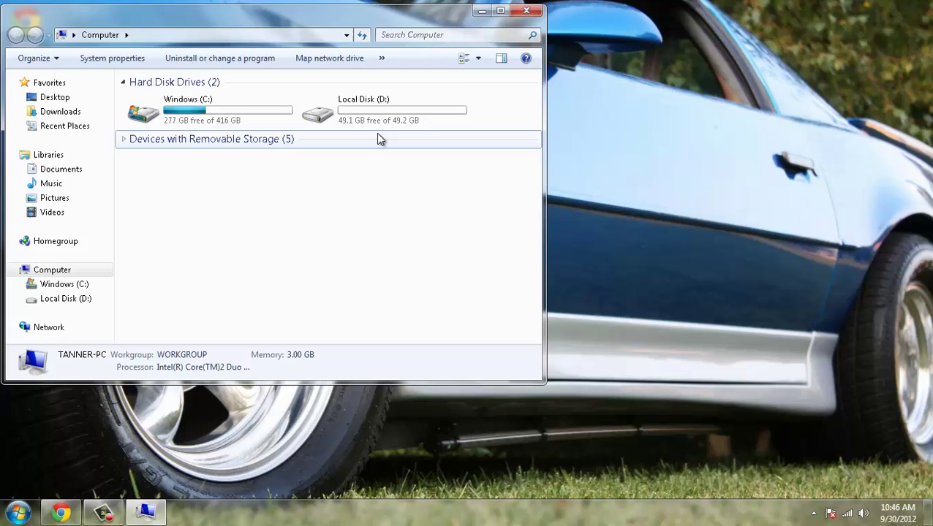
{"action": "left_click", "coordinate": [384, 115]}
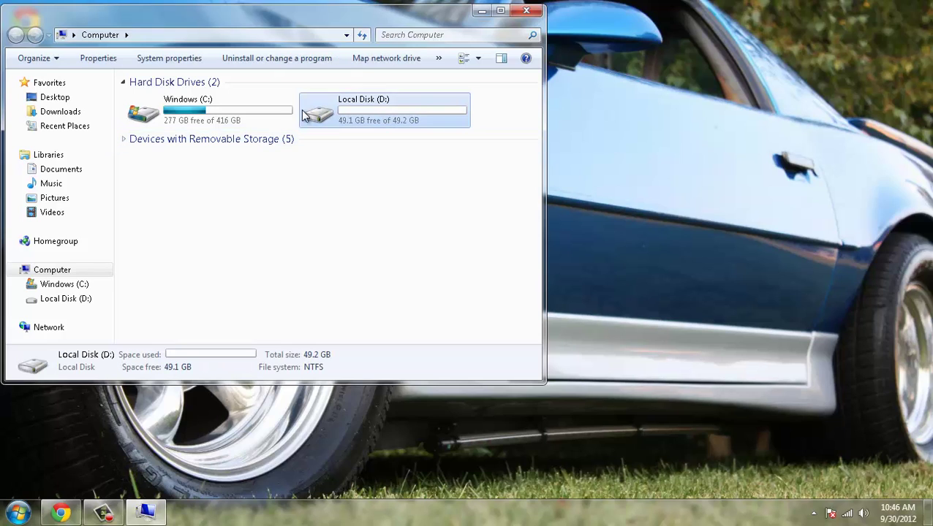
{"action": "left_click", "coordinate": [329, 117]}
{"action": "right_click", "coordinate": [362, 107]}
{"action": "left_click", "coordinate": [344, 164]}
{"action": "left_click", "coordinate": [367, 106]}
Close the Computer window and bring up Chrome's Windows Boot Manager image of Vista and XP
{"action": "left_click", "coordinate": [335, 197]}
{"action": "left_click", "coordinate": [525, 11]}
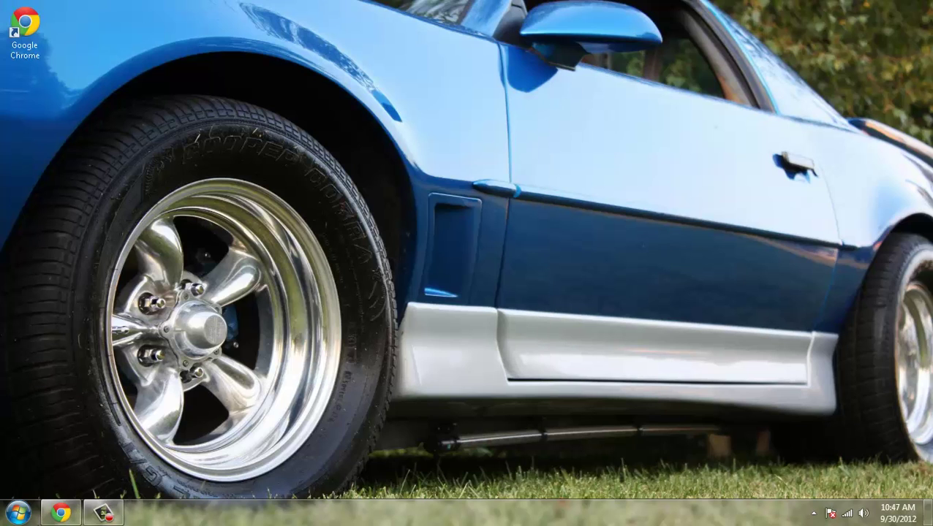
{"action": "left_click", "coordinate": [46, 518]}
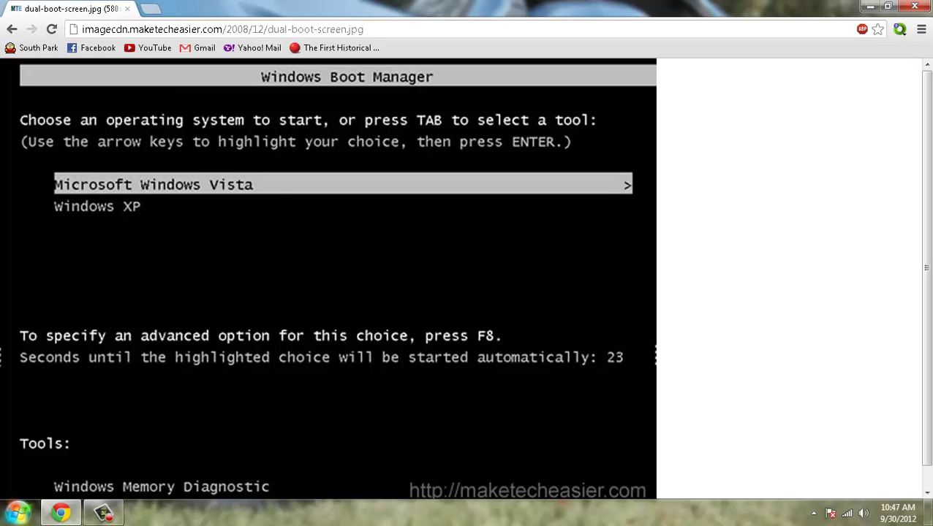
{"action": "left_click", "coordinate": [17, 512]}
Review the Format dialog for Local Disk (D:) without formatting, then close Computer
{"action": "left_click", "coordinate": [199, 313]}
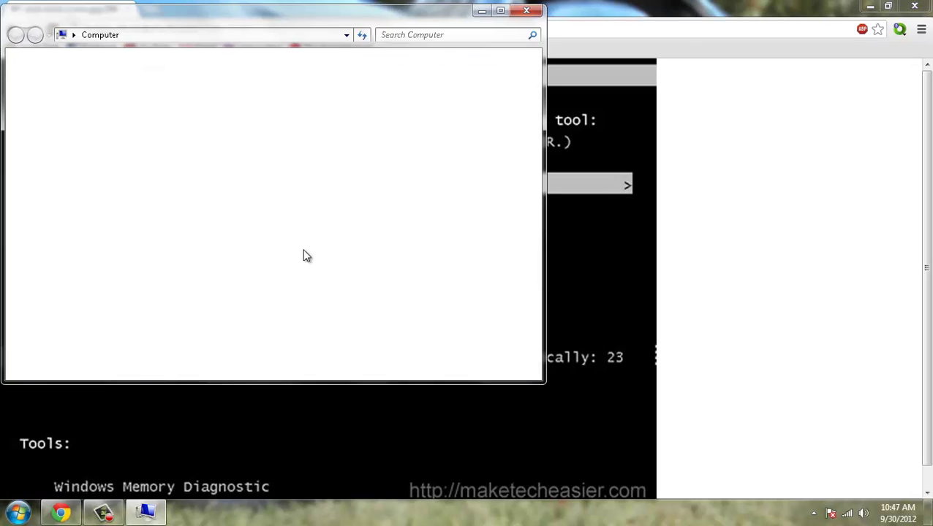
{"action": "left_click", "coordinate": [354, 118]}
{"action": "right_click", "coordinate": [354, 117]}
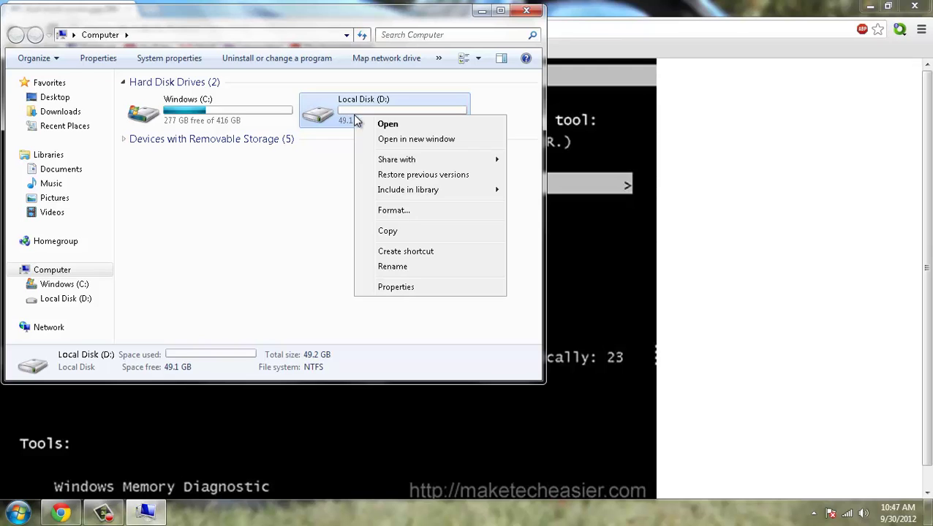
{"action": "left_click", "coordinate": [396, 213]}
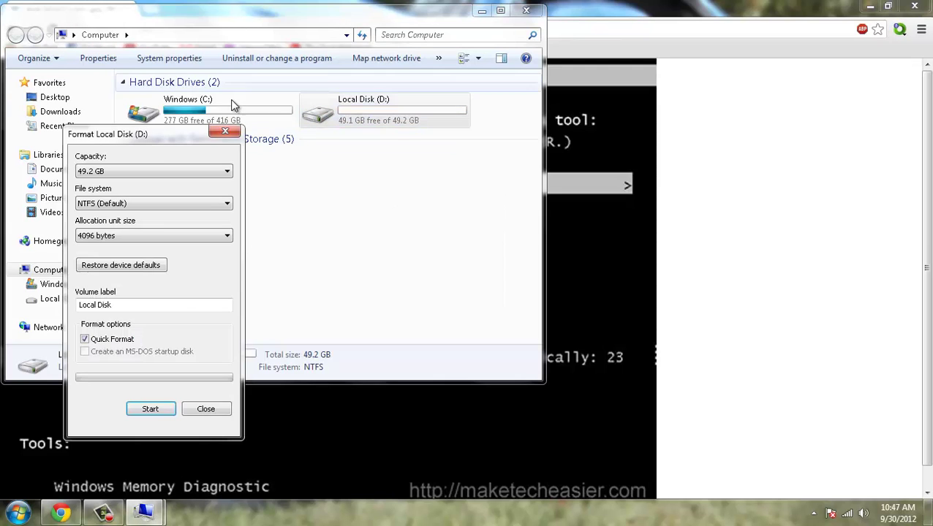
{"action": "left_click", "coordinate": [223, 131]}
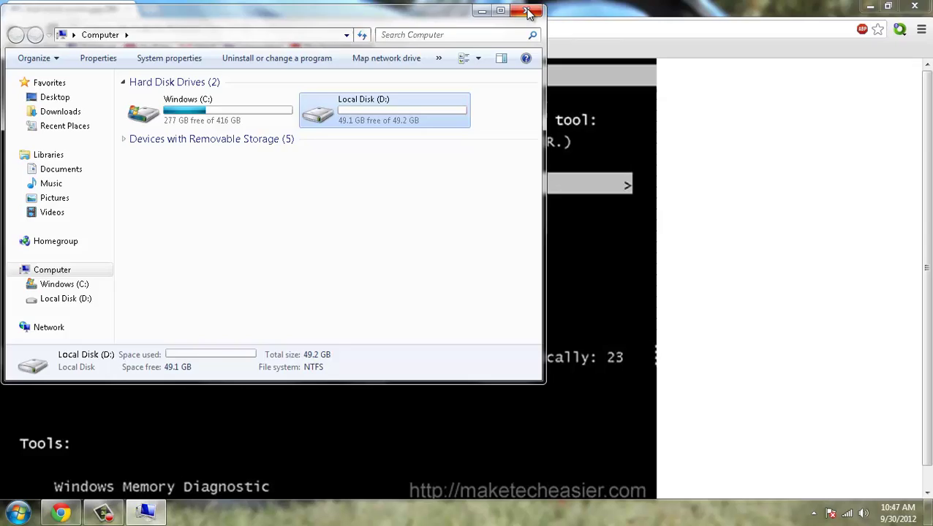
{"action": "left_click", "coordinate": [529, 11]}
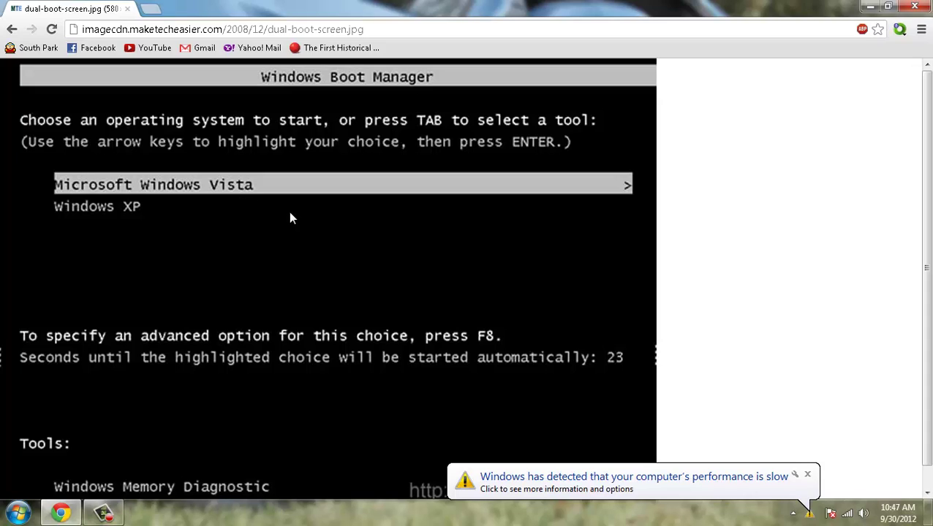
Dismiss the slow-performance notice, colour-scheme warning and Program Compatibility troubleshooter
{"action": "left_click", "coordinate": [807, 474]}
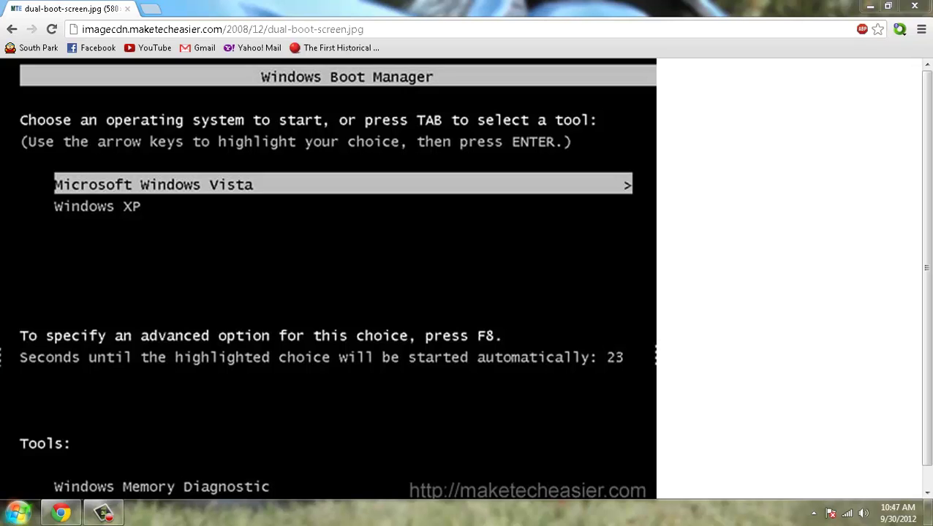
{"action": "left_click", "coordinate": [18, 513]}
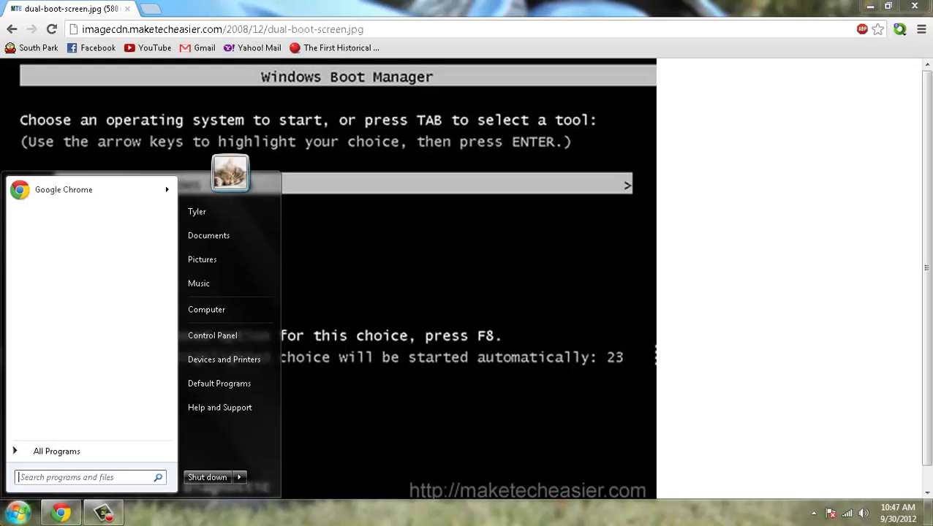
{"action": "type", "text": "run"}
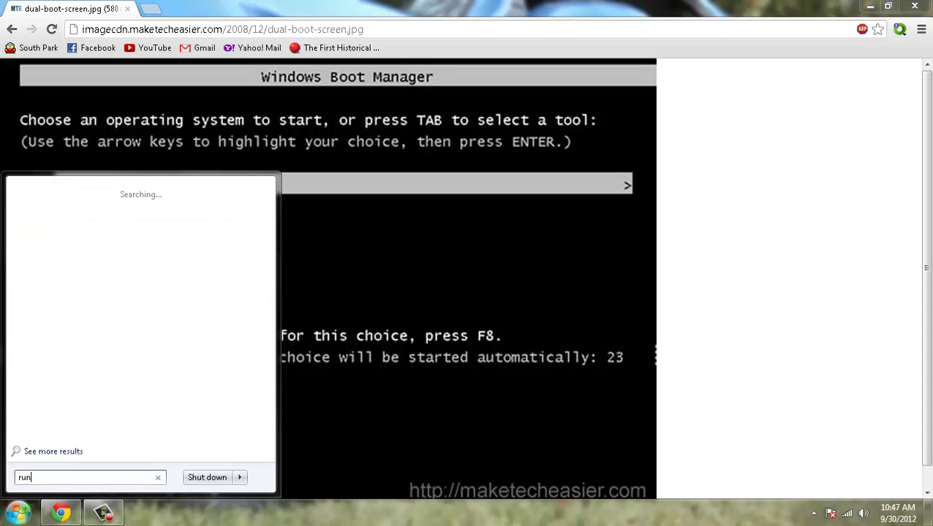
{"action": "key", "text": "Return"}
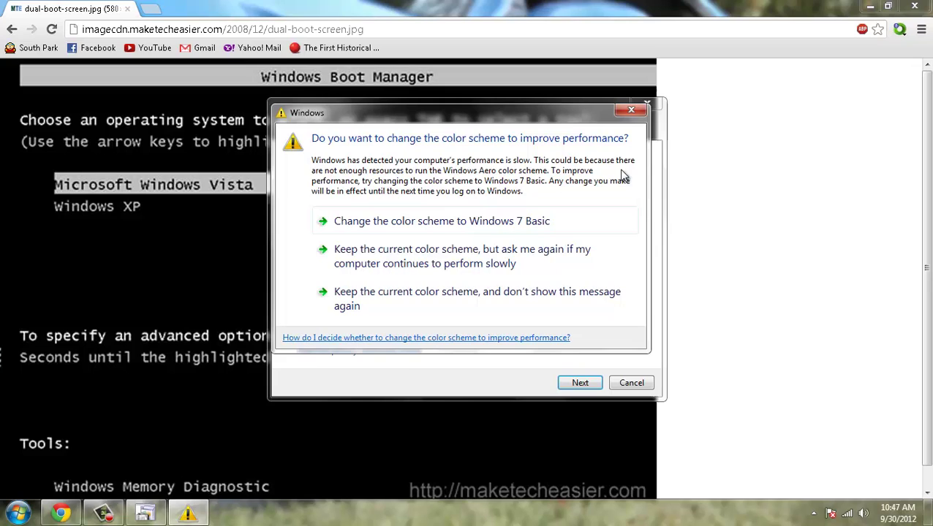
{"action": "left_click", "coordinate": [630, 110]}
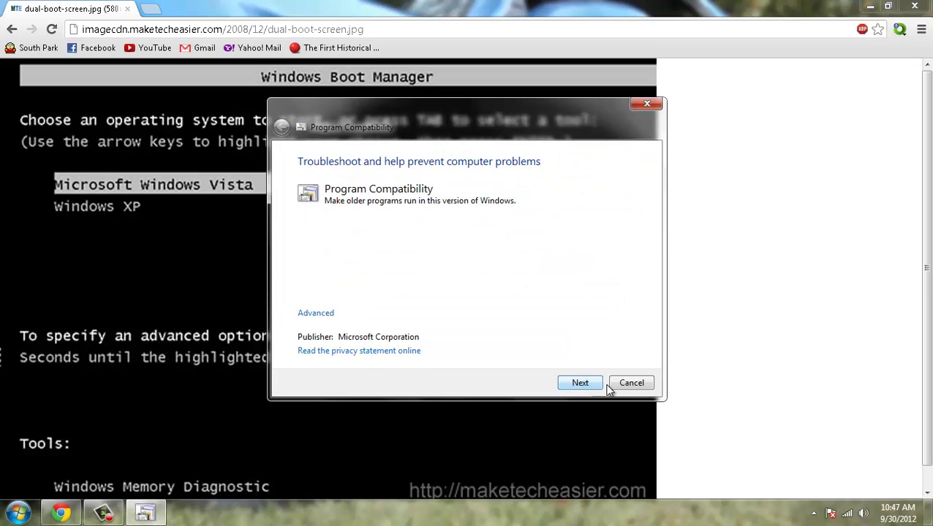
{"action": "left_click", "coordinate": [629, 388]}
Search for msconfig in the Start menu and launch System Configuration
{"action": "key", "text": "super"}
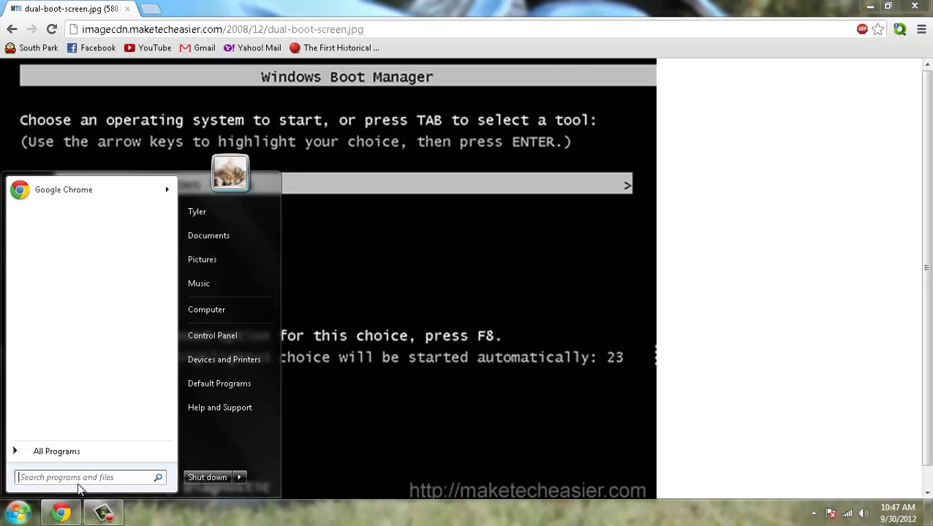
{"action": "left_click", "coordinate": [79, 477]}
{"action": "type", "text": "run"}
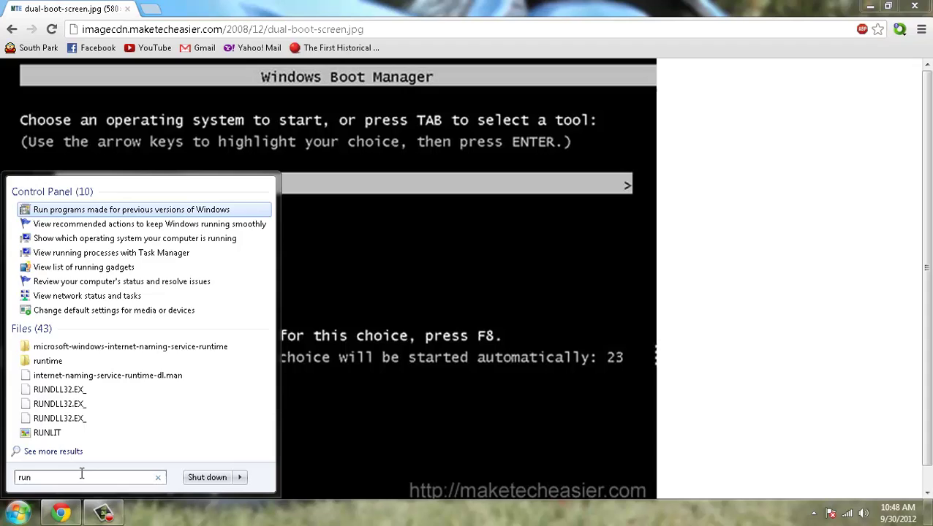
{"action": "key", "text": "BackSpace"}
{"action": "key", "text": "BackSpace"}
{"action": "key", "text": "BackSpace"}
{"action": "type", "text": "msc"}
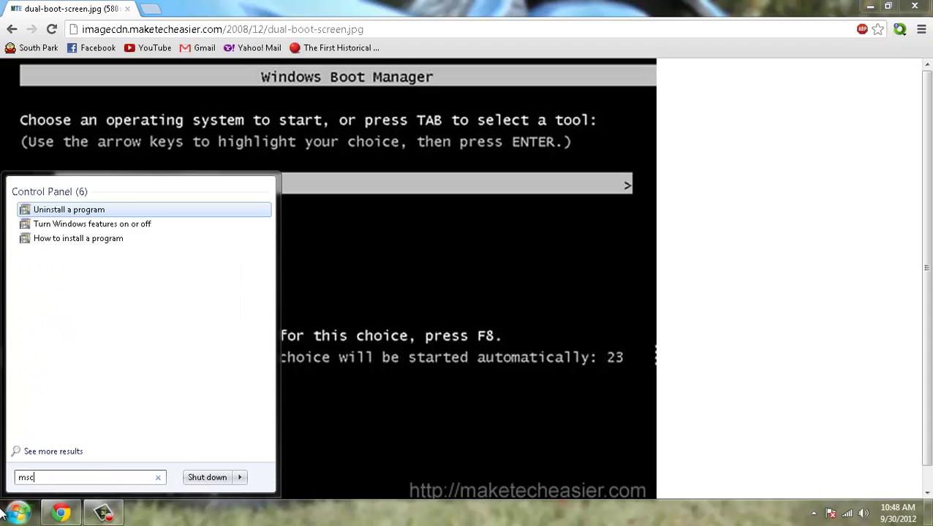
{"action": "type", "text": "onfig"}
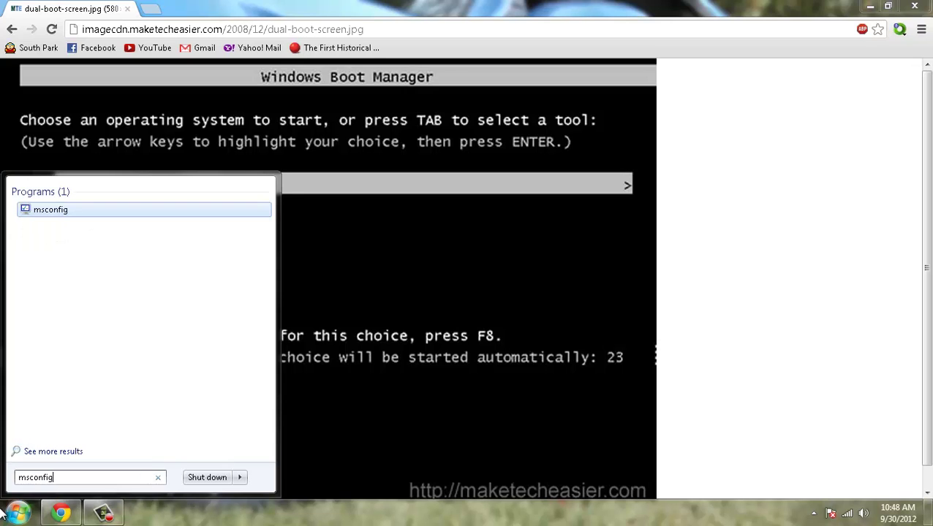
{"action": "key", "text": "Return"}
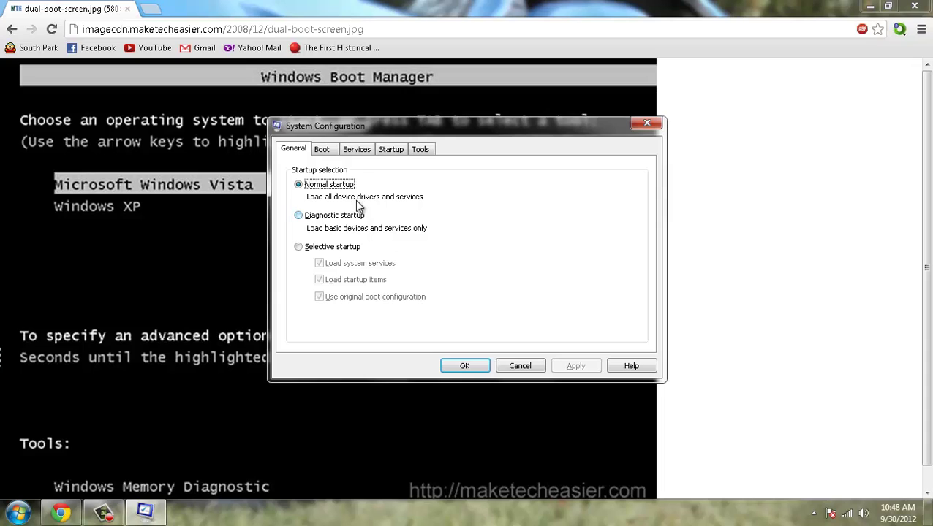
Show the Boot tab and compare the Windows 7 and Microsoft Windows Vista entries
{"action": "left_click", "coordinate": [323, 152]}
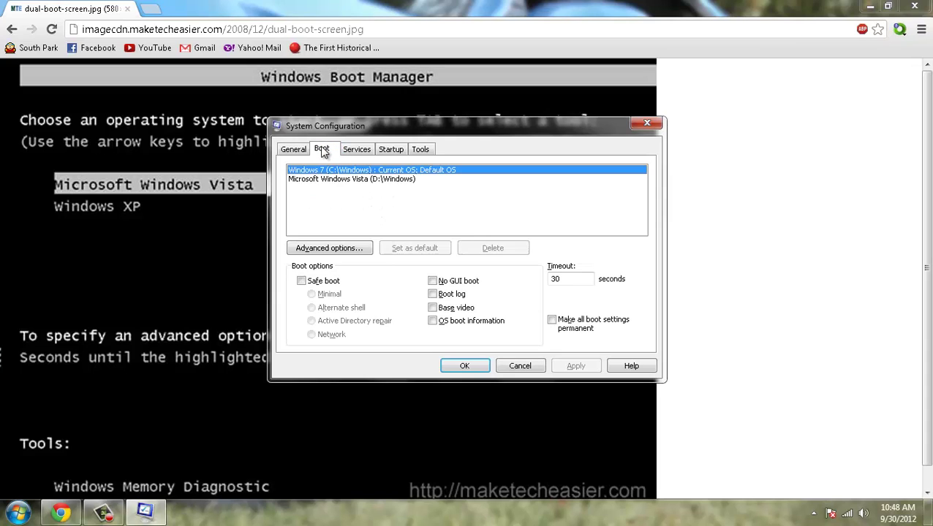
{"action": "left_click", "coordinate": [338, 179]}
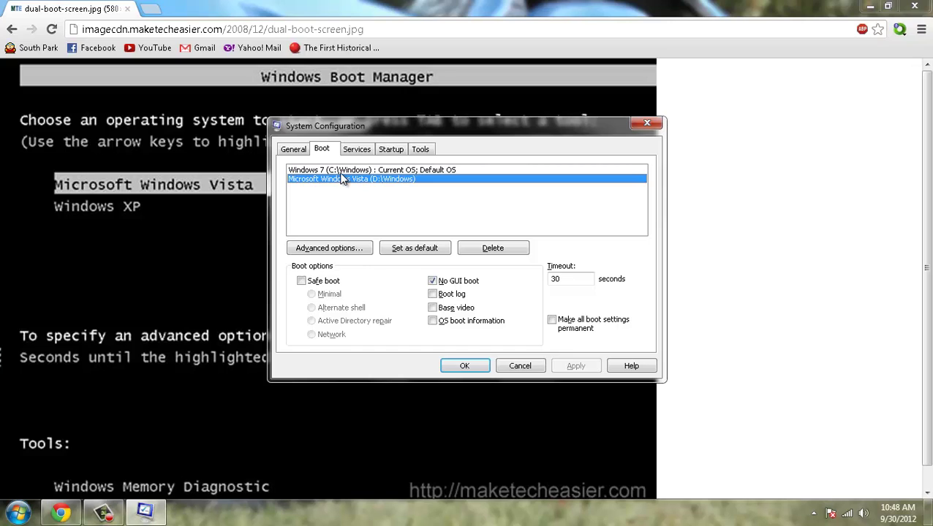
{"action": "left_click", "coordinate": [340, 172]}
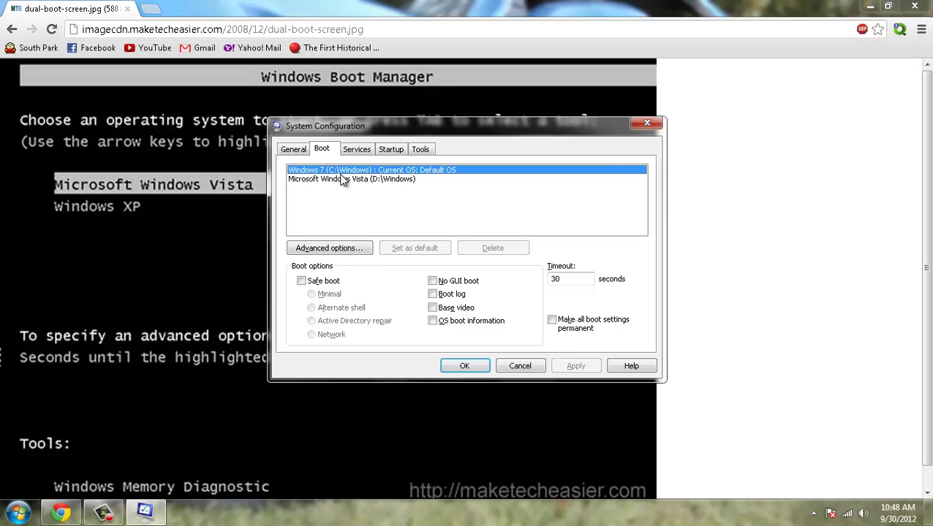
{"action": "left_click", "coordinate": [339, 179]}
{"action": "left_click", "coordinate": [339, 171]}
{"action": "left_click", "coordinate": [338, 179]}
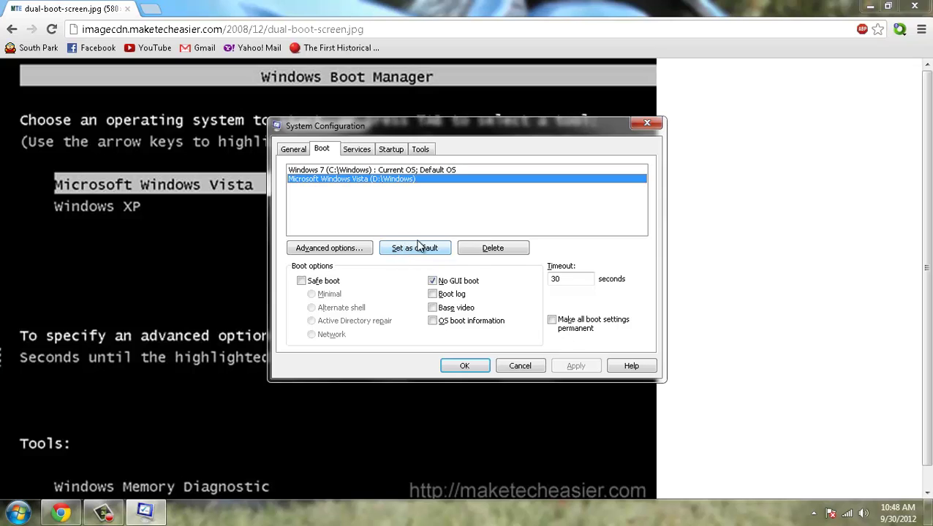
Enter a 30-second boot timeout and select the Windows Vista entry
{"action": "left_click_drag", "start_coordinate": [574, 277], "coordinate": [521, 277]}
{"action": "type", "text": "30"}
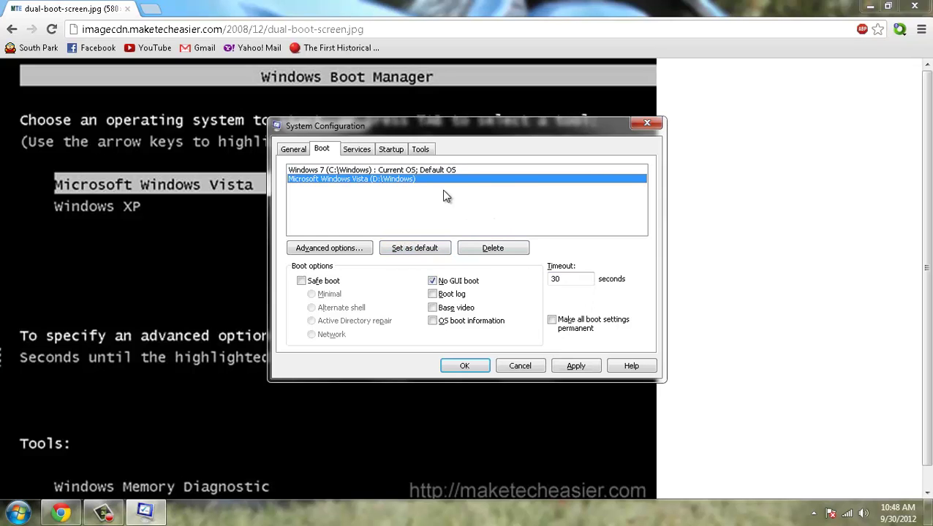
{"action": "left_click", "coordinate": [431, 172]}
{"action": "left_click", "coordinate": [431, 178]}
{"action": "left_click", "coordinate": [431, 172]}
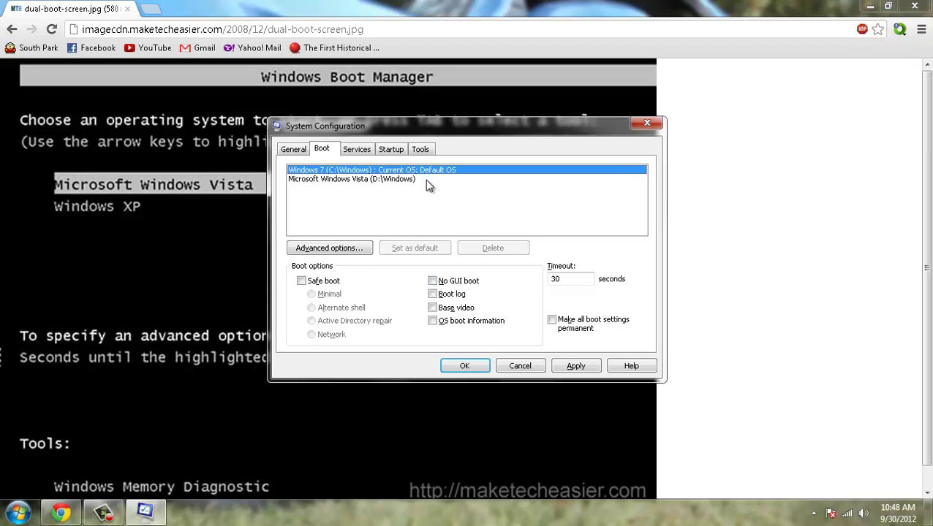
{"action": "left_click", "coordinate": [425, 179]}
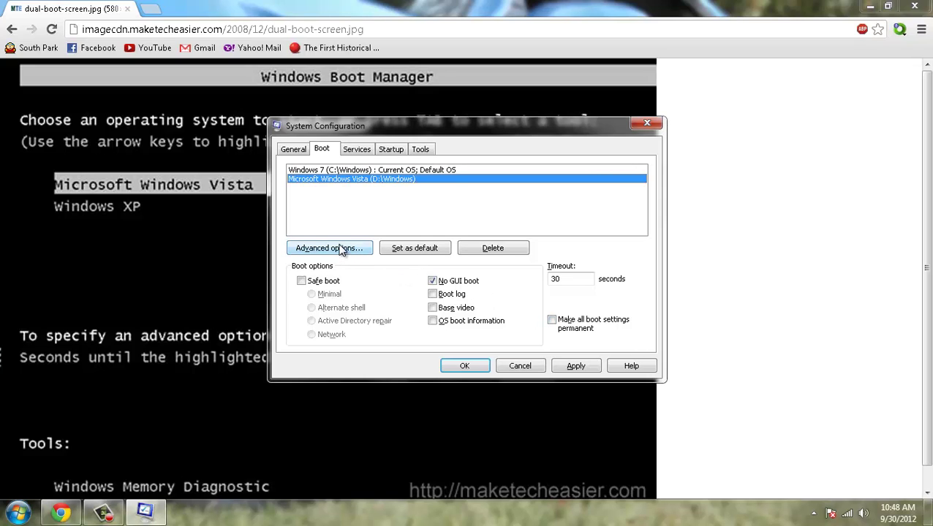
Delete the Microsoft Windows Vista boot entry and apply the change
{"action": "left_click", "coordinate": [494, 250]}
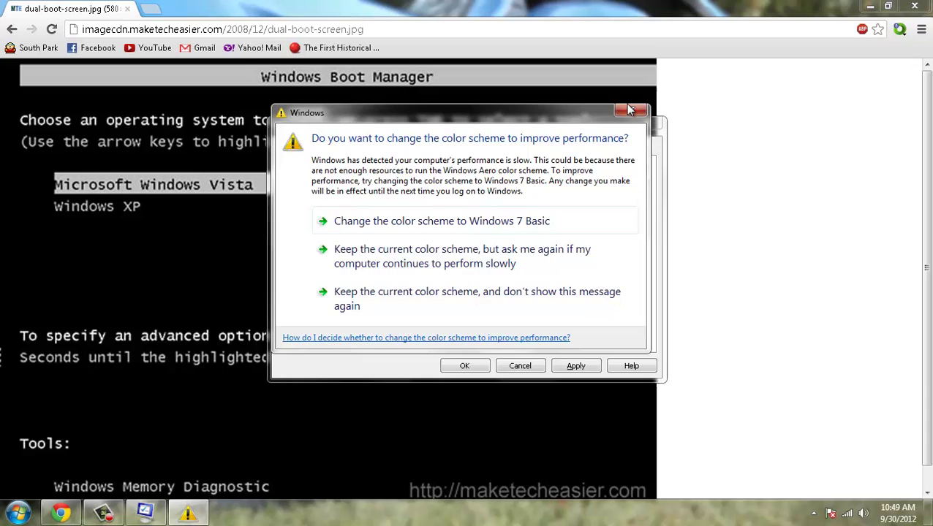
{"action": "left_click", "coordinate": [630, 110]}
{"action": "left_click", "coordinate": [577, 367]}
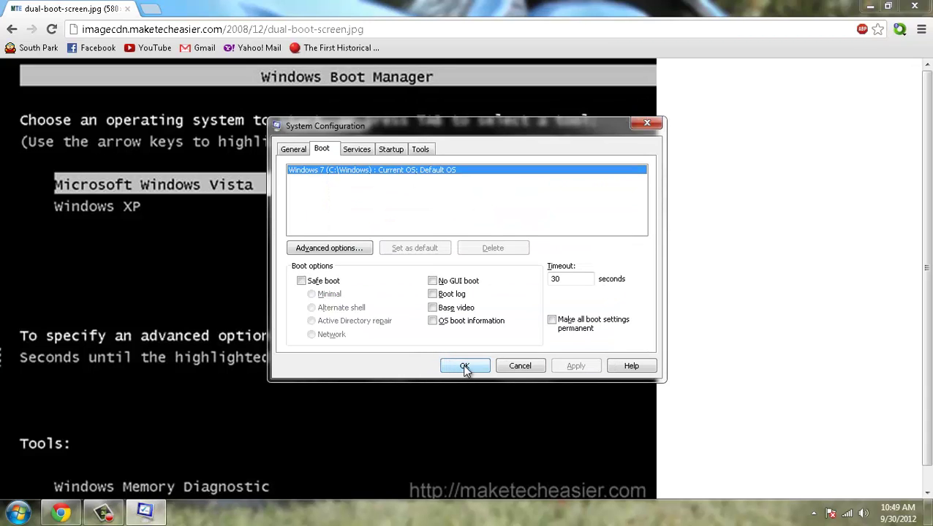
Confirm with OK and exit without restarting, suppressing future restart reminders
{"action": "left_click", "coordinate": [464, 367]}
{"action": "left_click", "coordinate": [391, 261]}
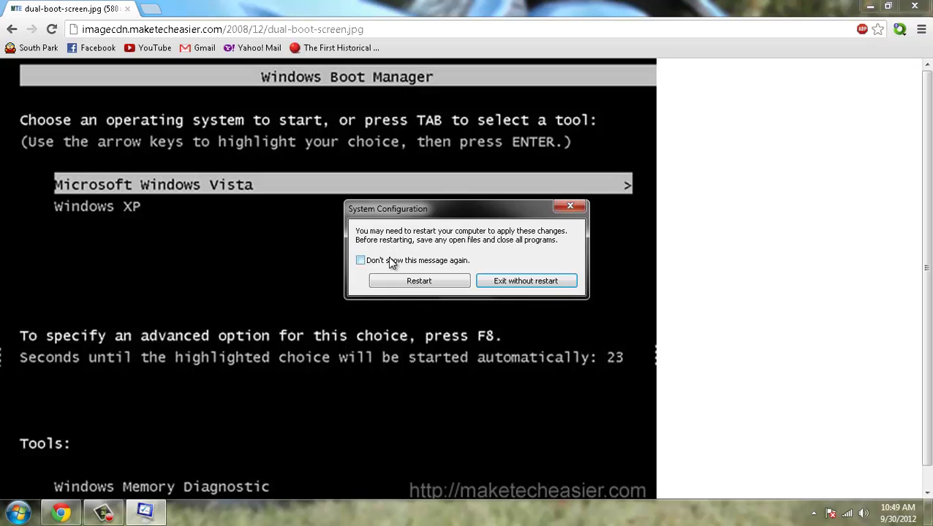
{"action": "left_click", "coordinate": [524, 281]}
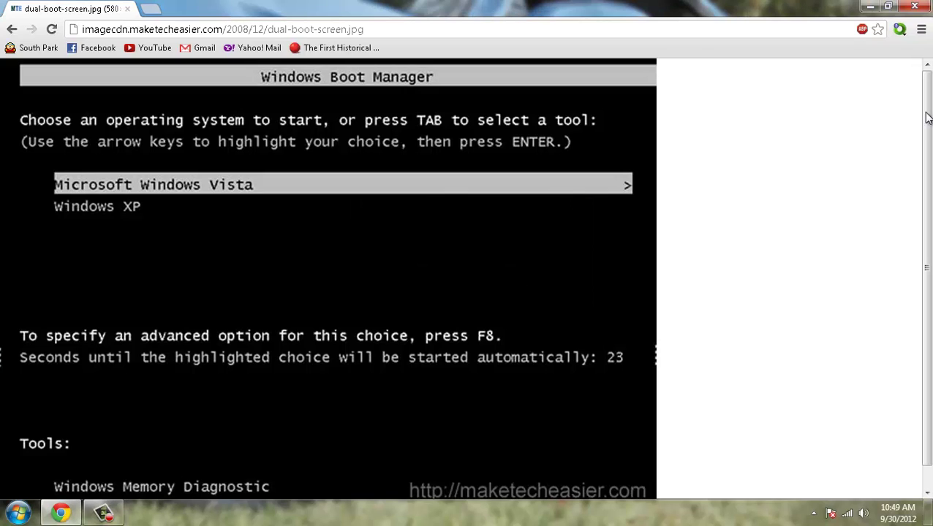